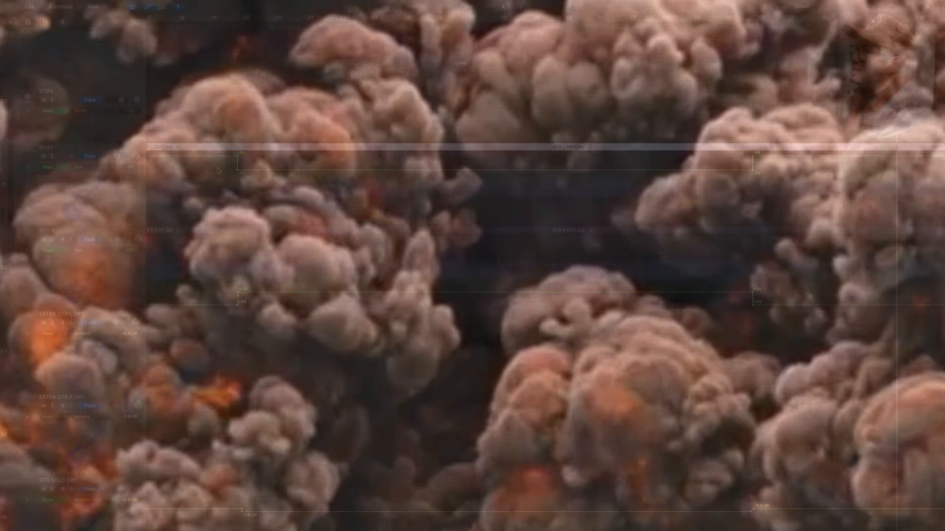
- Inspect the pan automation change on GTR L and GTR R just before bar 20 and play through it
left_click(127, 200)
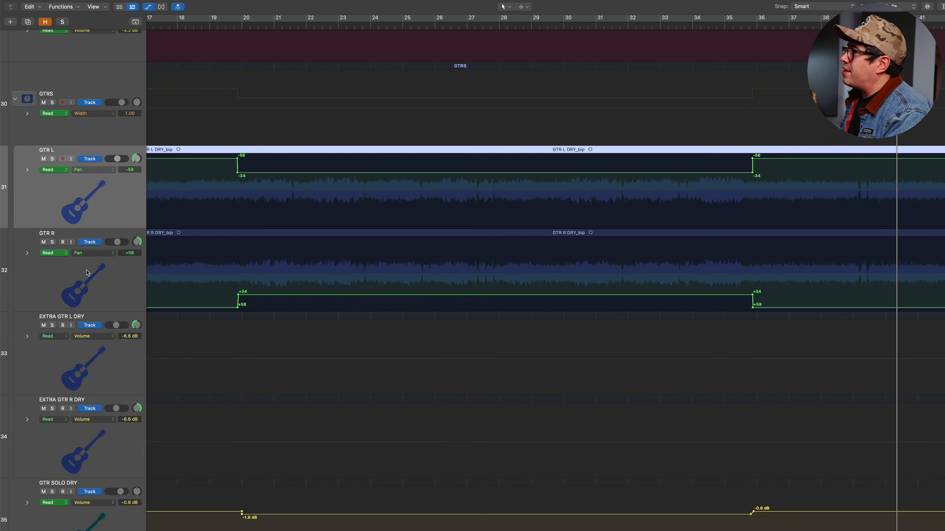
left_click(94, 293)
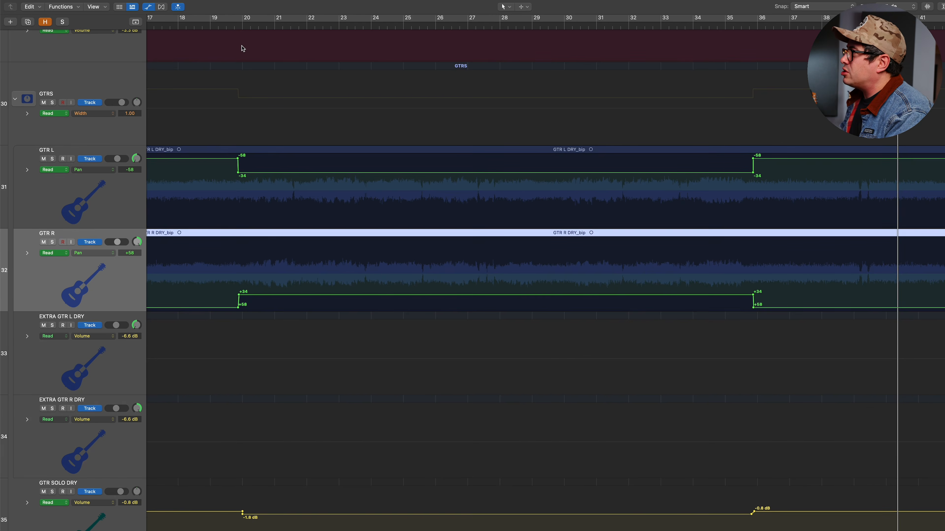
scroll(234, 157, "up", 1)
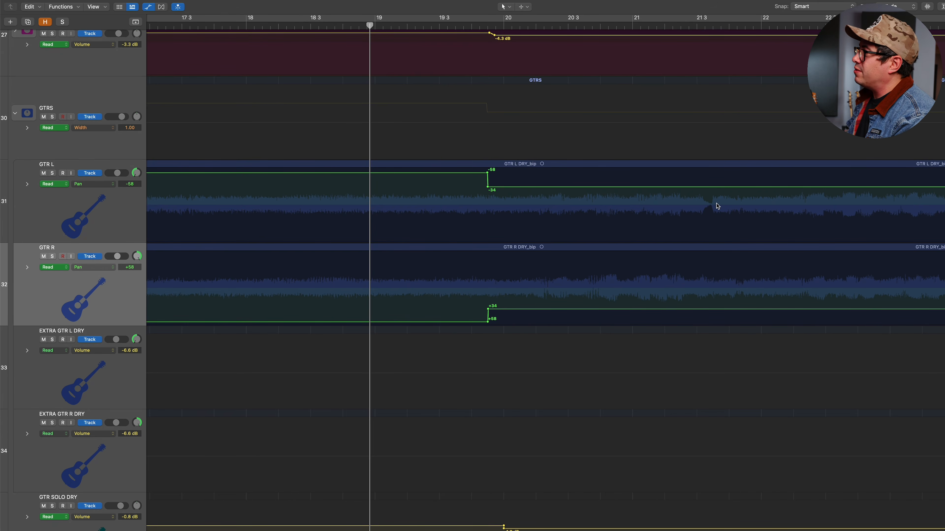
left_click(487, 27)
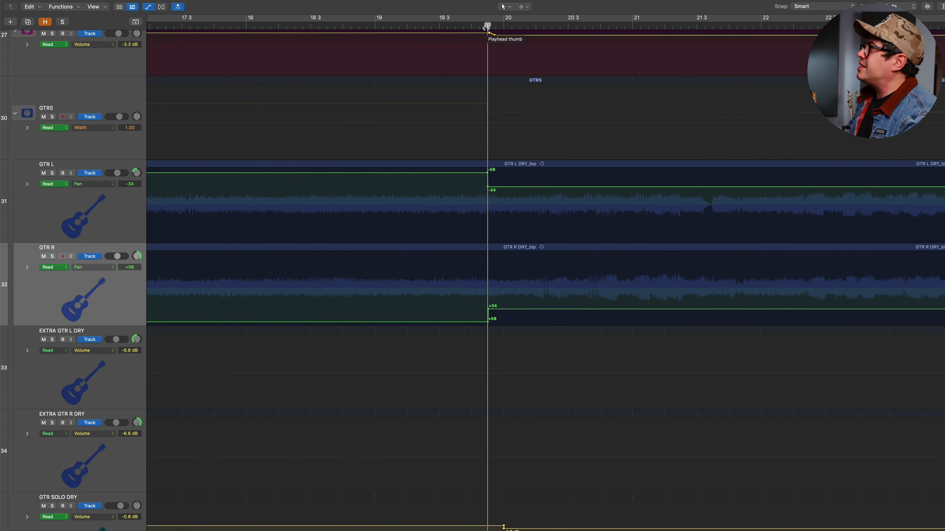
left_click_drag(487, 27, 488, 49)
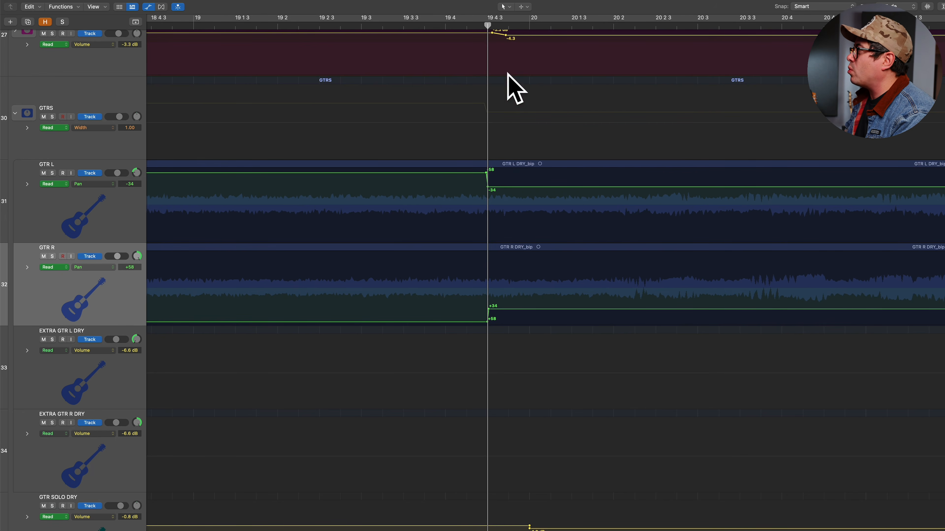
key("super+Left")
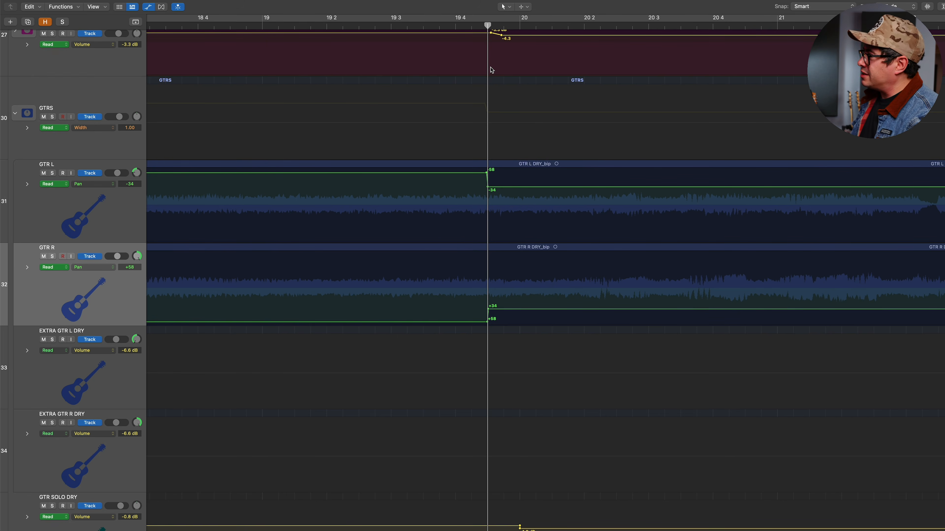
key("super+Left")
key("space")
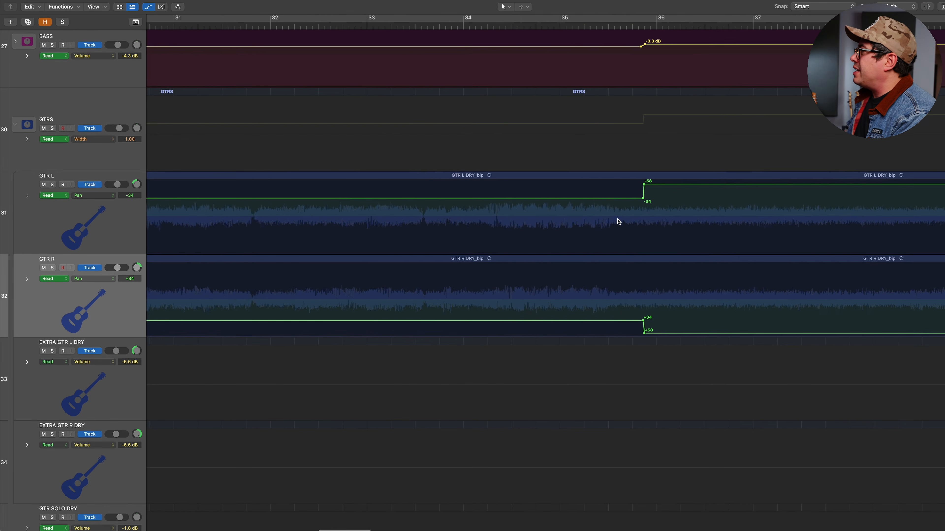
- Move the playhead to the GTR L and GTR R pan change just before bar 36 and examine it closely
scroll(543, 145, "right", 3)
left_click(555, 26)
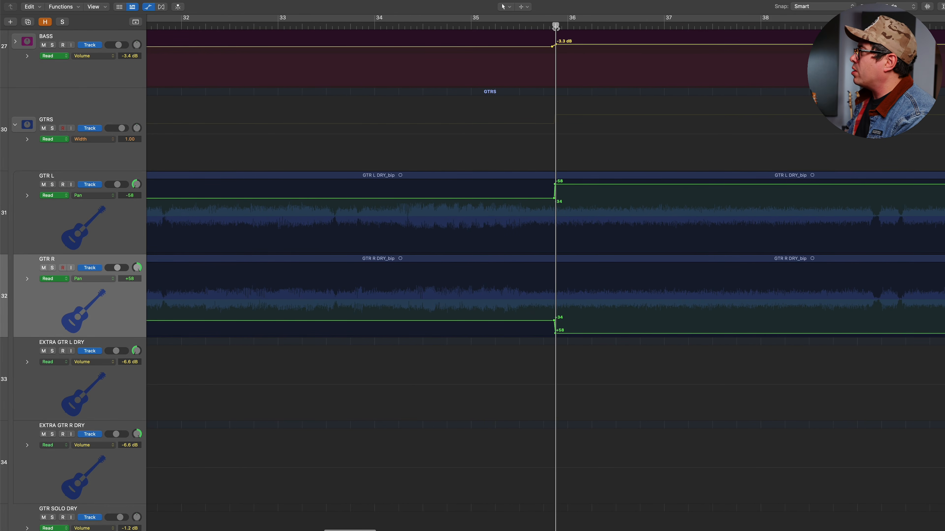
key("super+Right")
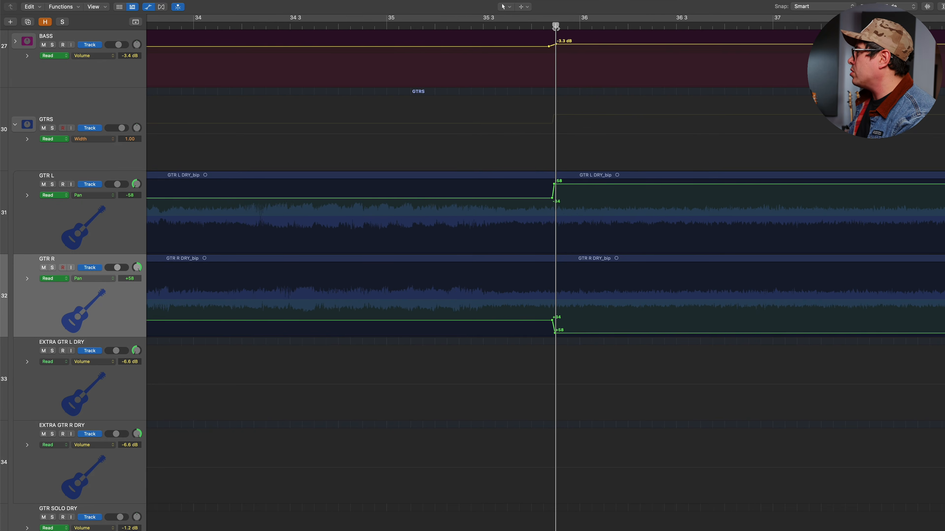
scroll(544, 249, "right", 2)
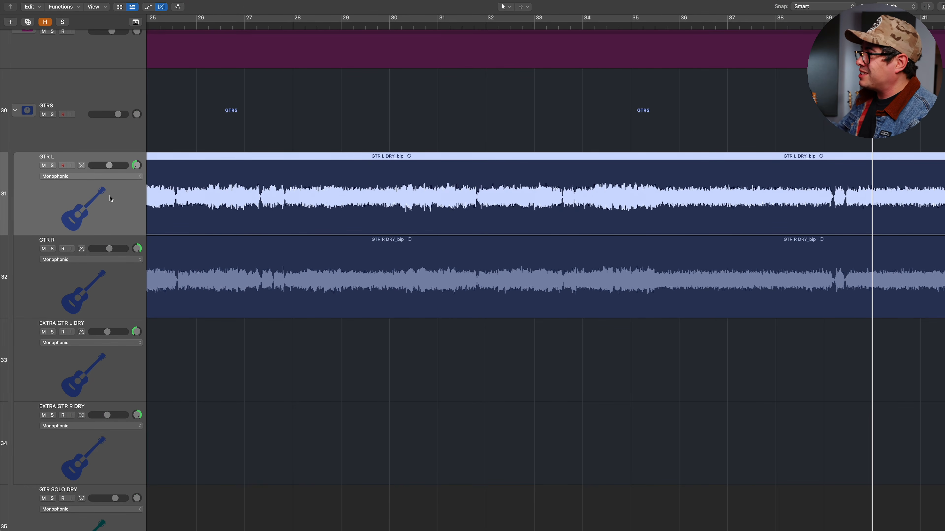
- Show track automation and choose the main Pan parameter for the GTR L track
key("a")
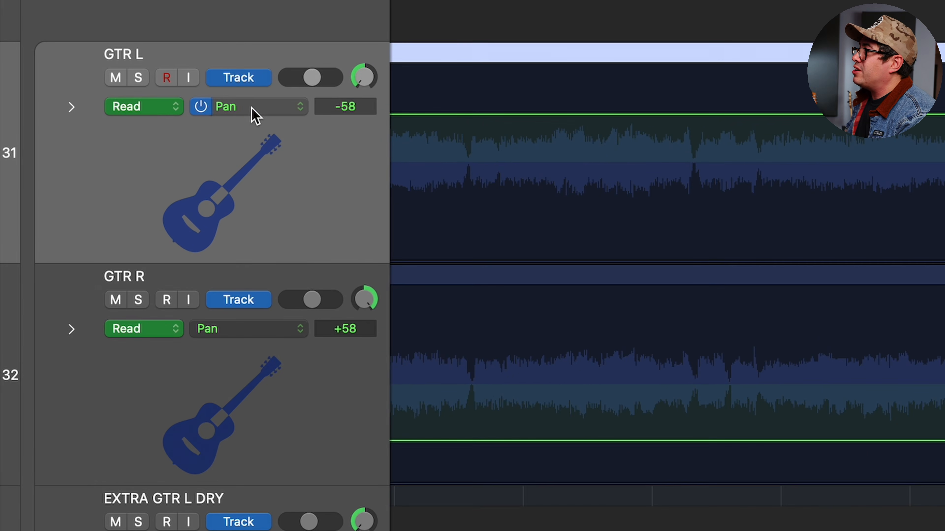
left_click(251, 108)
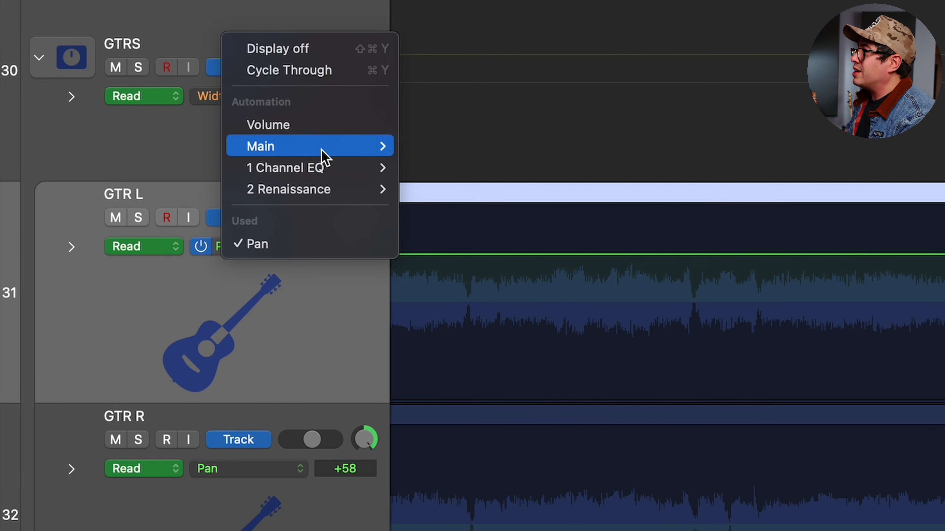
mouse_move(395, 149)
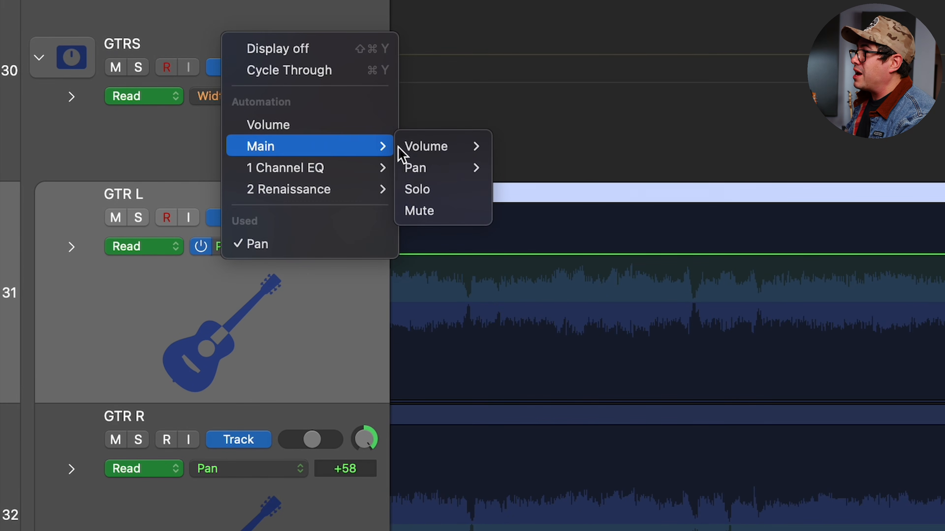
mouse_move(431, 171)
left_click(524, 168)
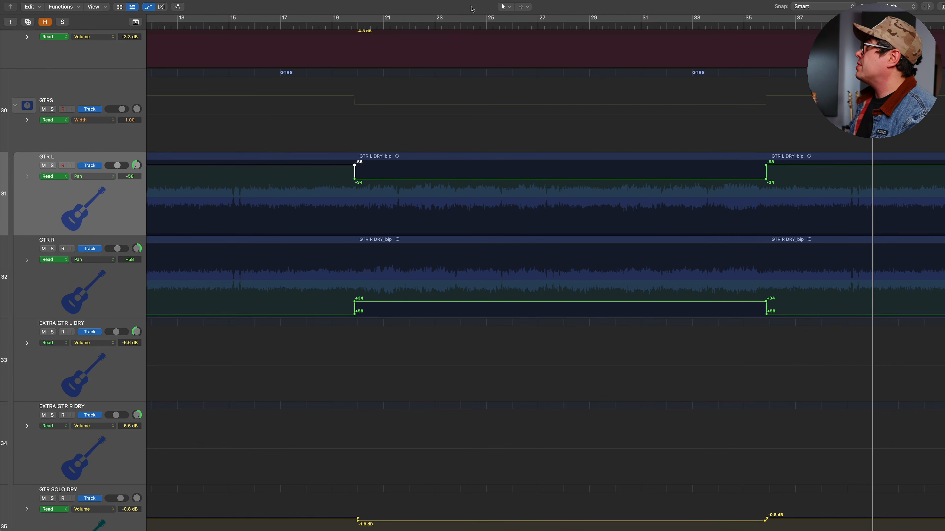
- Try marquee selections on GTR L's pan automation between bars 20 and 36, moving sections to -14 and +11, and undo the edits
left_click(525, 9)
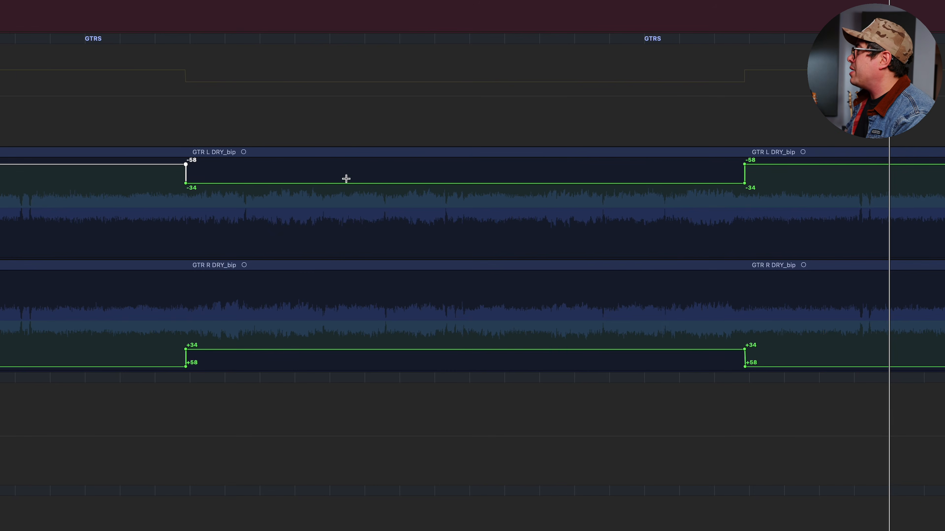
left_click_drag(346, 178, 643, 186)
left_click_drag(401, 182, 403, 203)
left_click_drag(190, 160, 749, 186)
left_click_drag(253, 183, 252, 192)
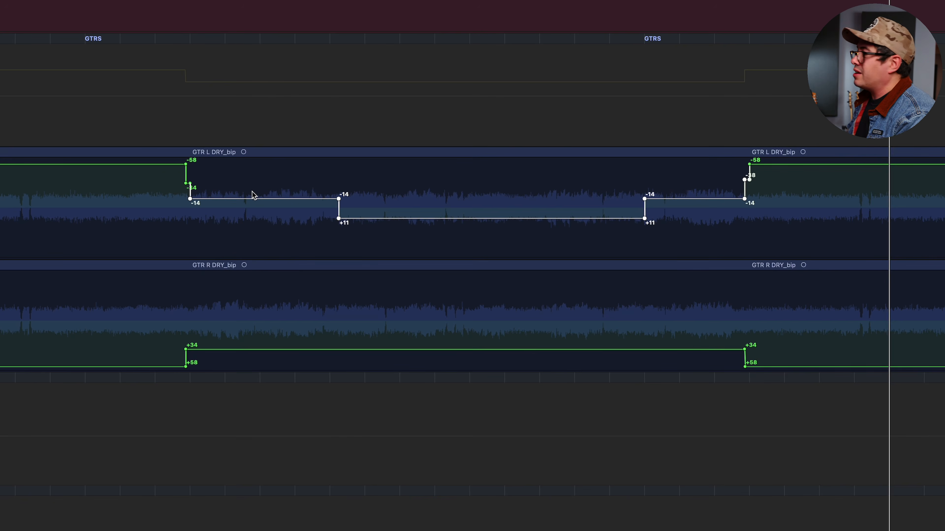
key("super+z")
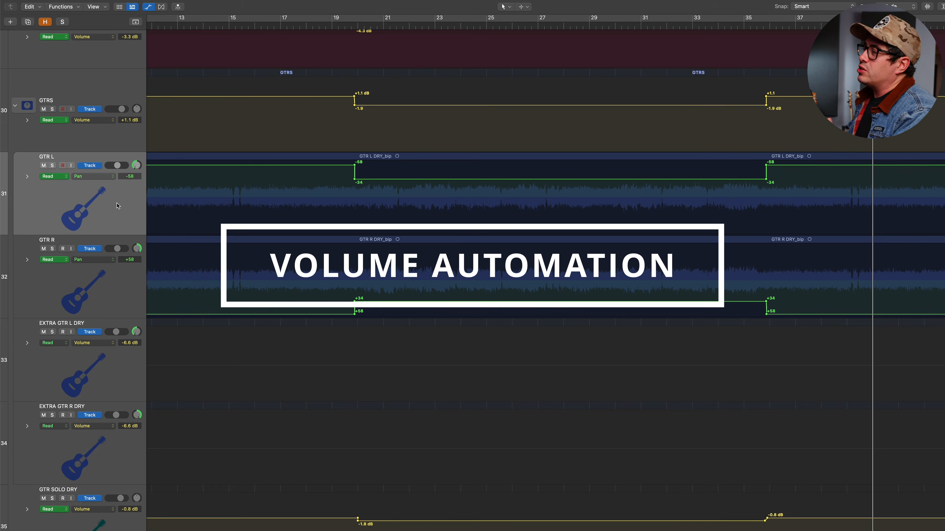
- Select the GTR L and GTR R tracks together, followed by their parent GTRS track
left_click(132, 201)
scroll(773, 263, "left", 1)
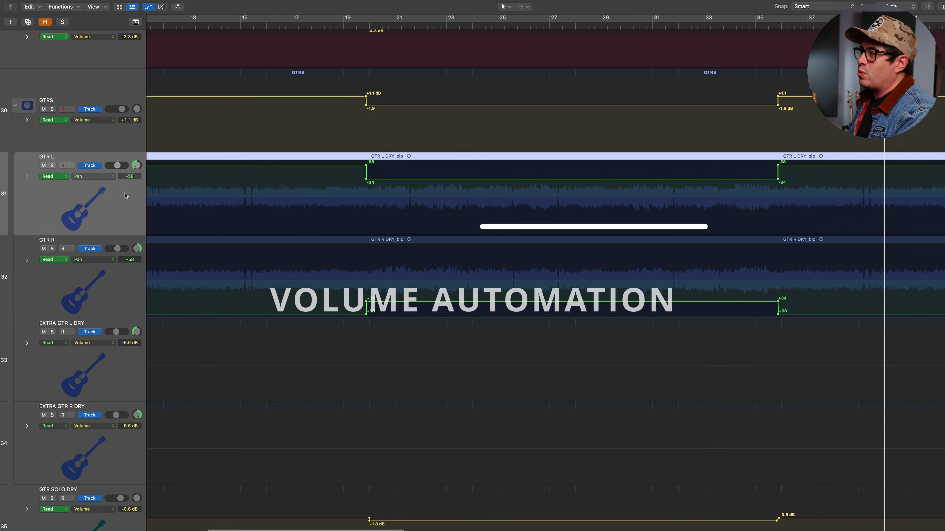
key("Down")
left_click(114, 215, "shift")
left_click(128, 81)
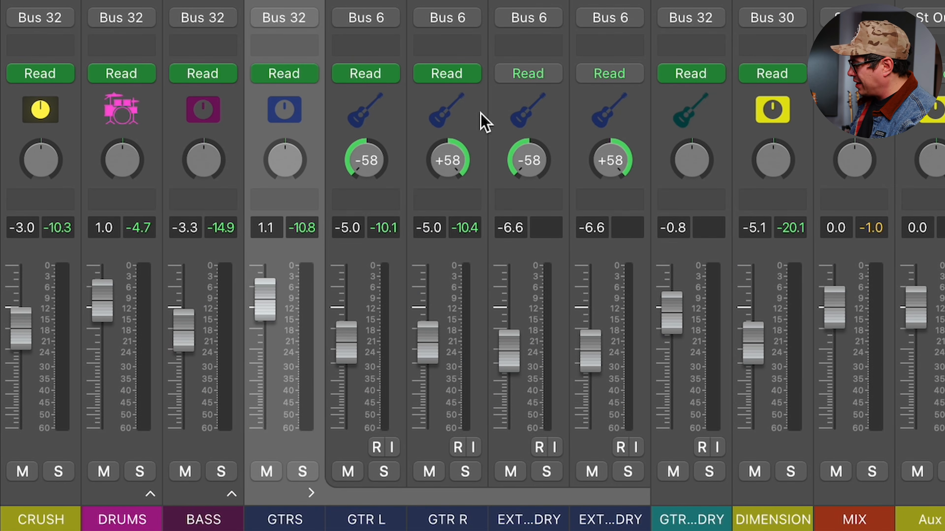
- Play the song in the mixer and check how the GTRS fader and the GTR L and GTR R pans move
key("space")
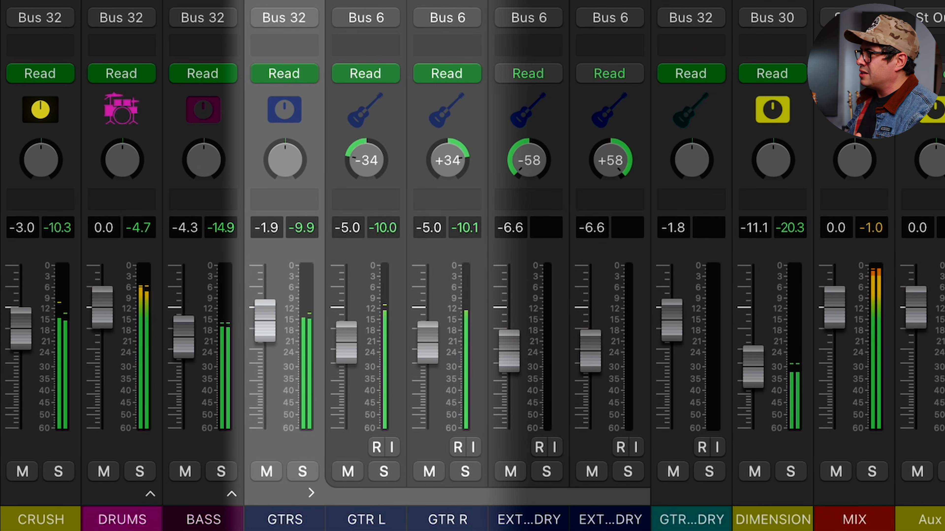
key("space")
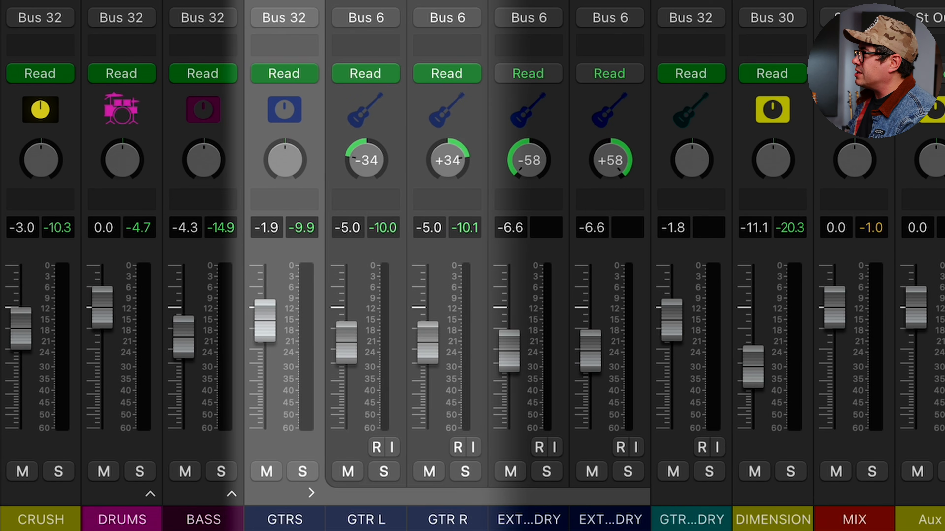
key("space")
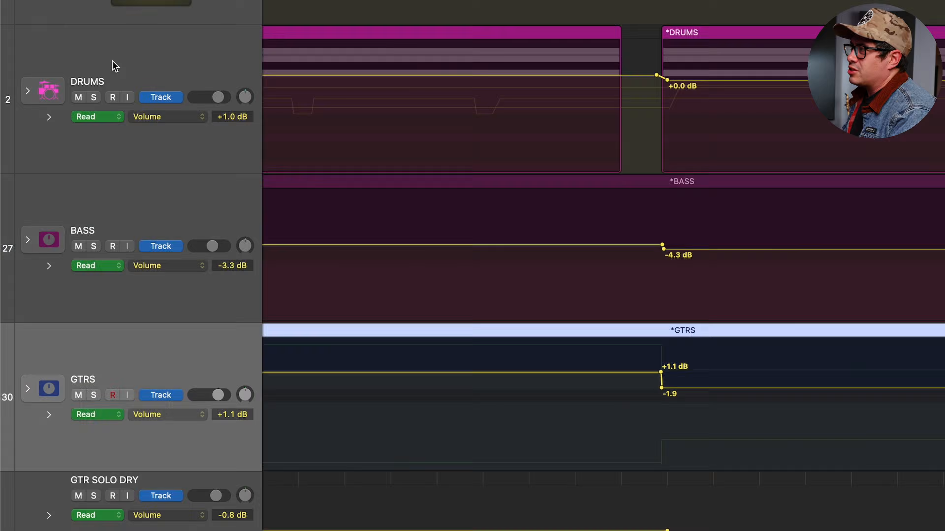
- Review the volume automation change on the DRUMS, BASS and GTRS tracks in turn
left_click(113, 61)
left_click(141, 223)
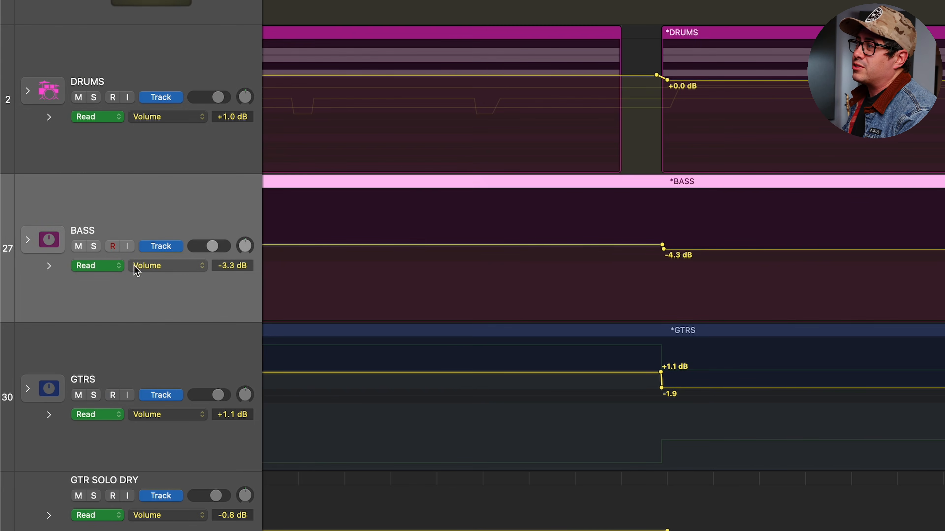
left_click(149, 356)
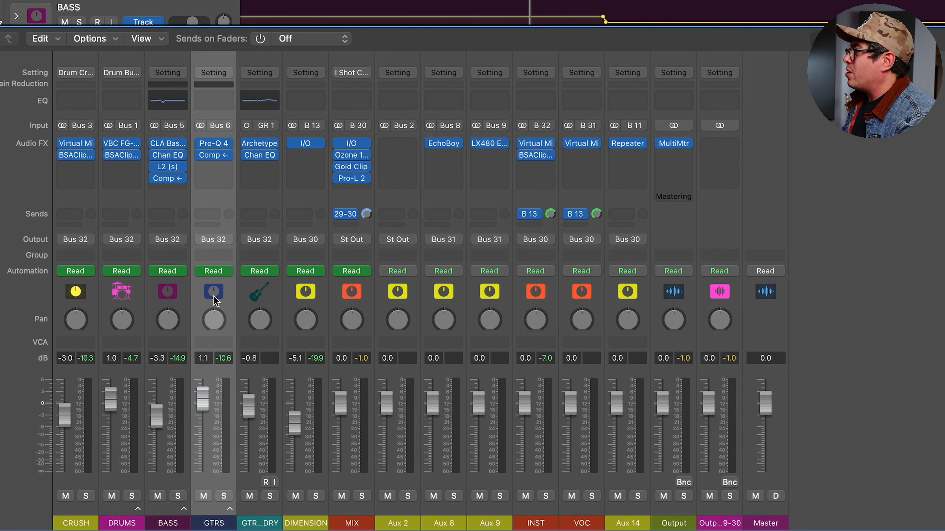
- Insert the S1 Imager (s) plug-in after the compressor on the GTRS channel and try out its Width fader
left_click(220, 171)
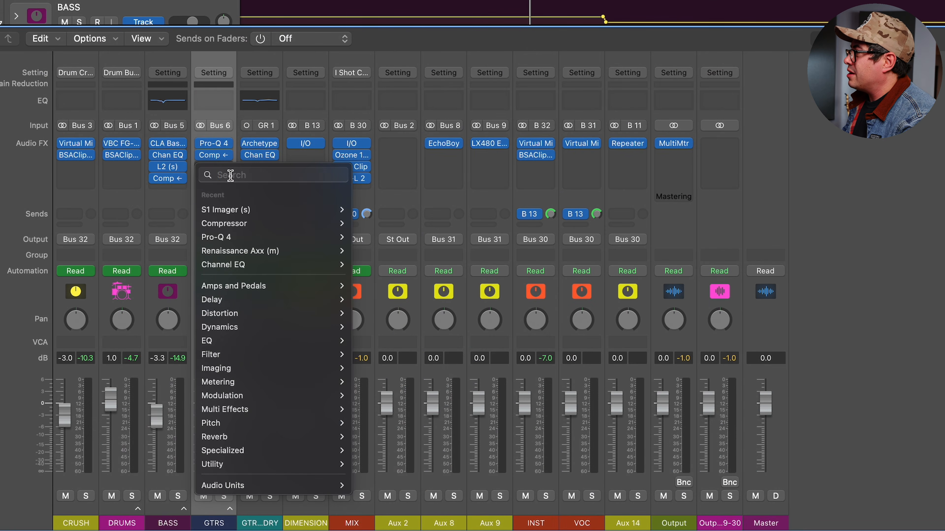
left_click(226, 210)
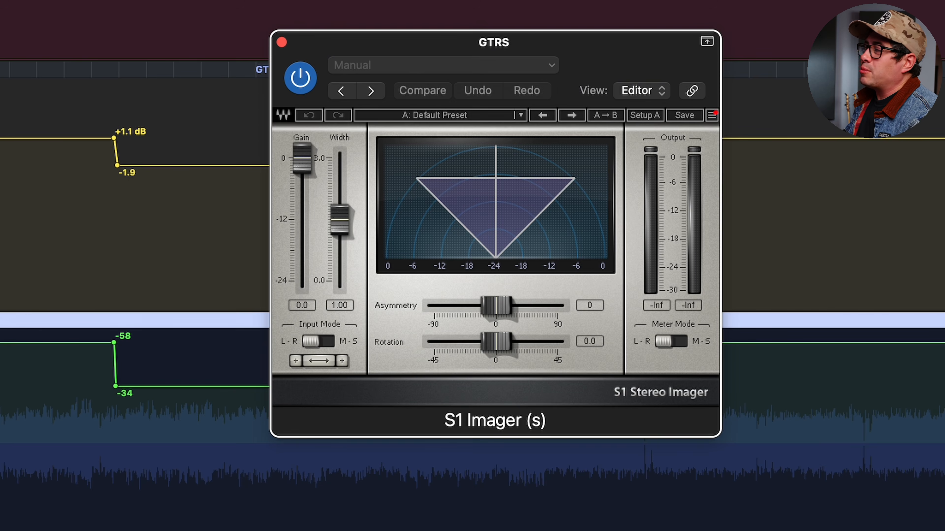
left_click_drag(340, 224, 344, 244)
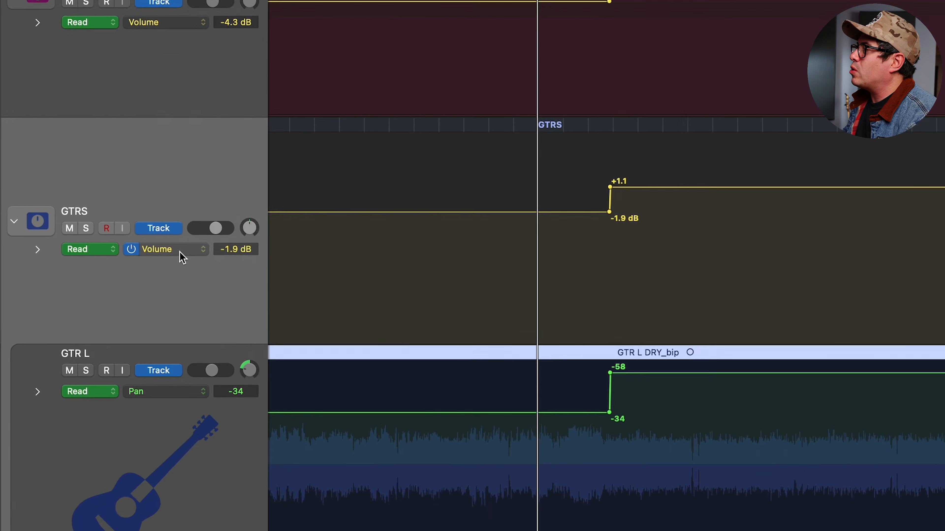
- Display the S1 Imager's Width automation on the GTRS track
left_click(103, 186)
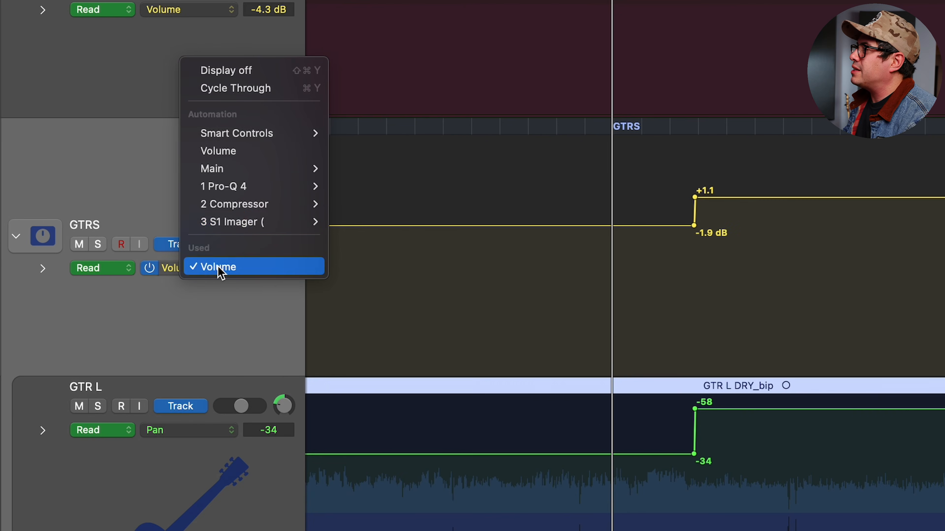
mouse_move(115, 165)
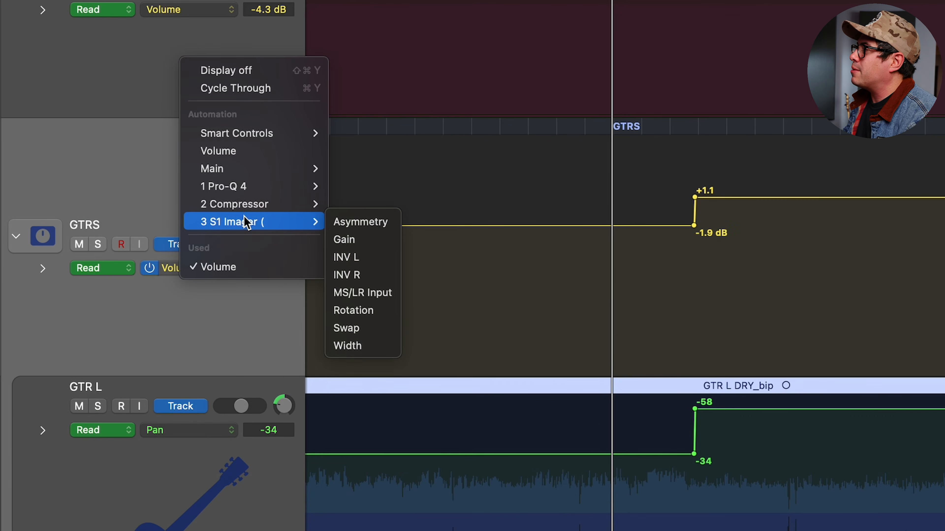
left_click(363, 346)
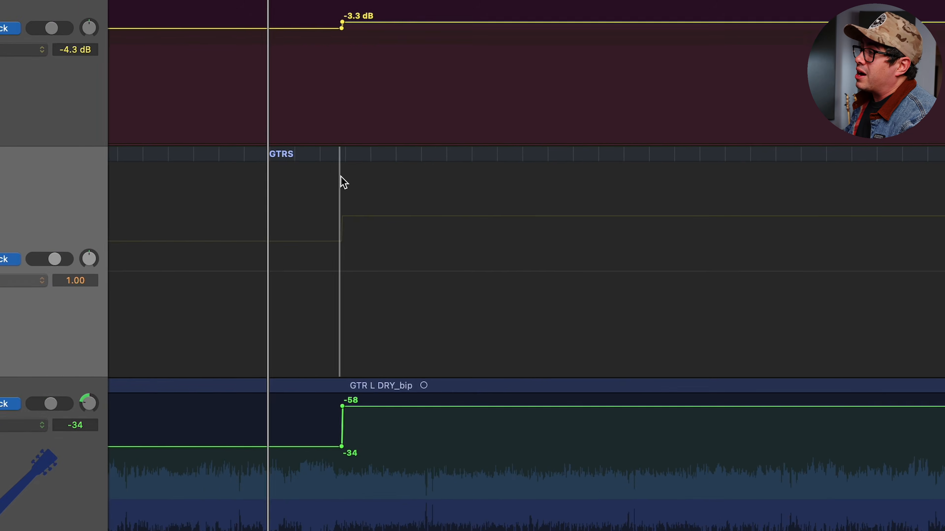
- Raise the GTRS Width automation to 1.19 from just before bar 36 onward and align both step points with the pan change
left_click_drag(200, 191, 739, 260)
left_click_drag(242, 280, 244, 269)
key("super+Right")
key("super+Left")
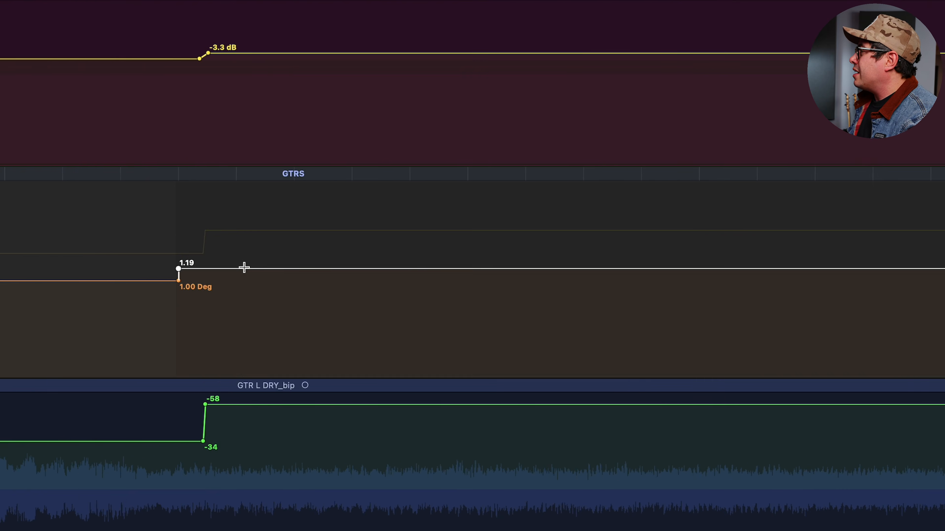
left_click_drag(178, 269, 268, 269)
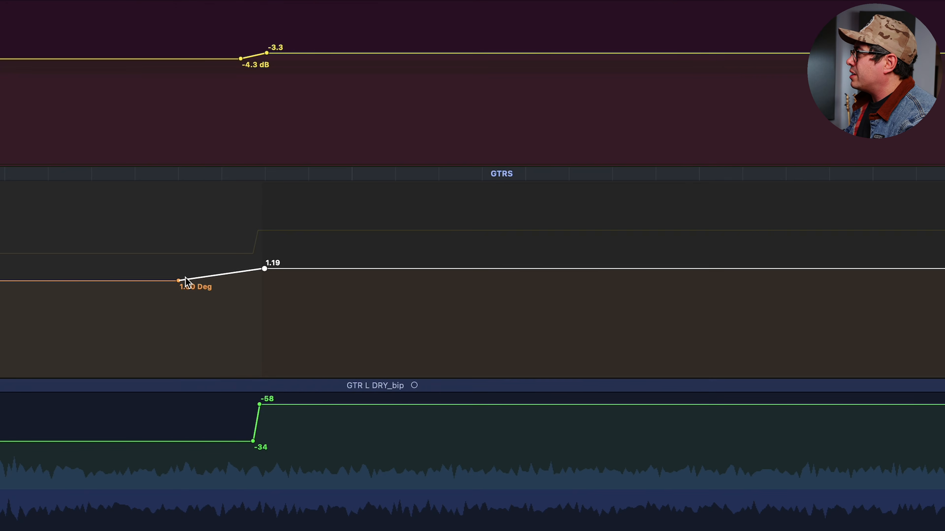
left_click_drag(179, 281, 246, 281)
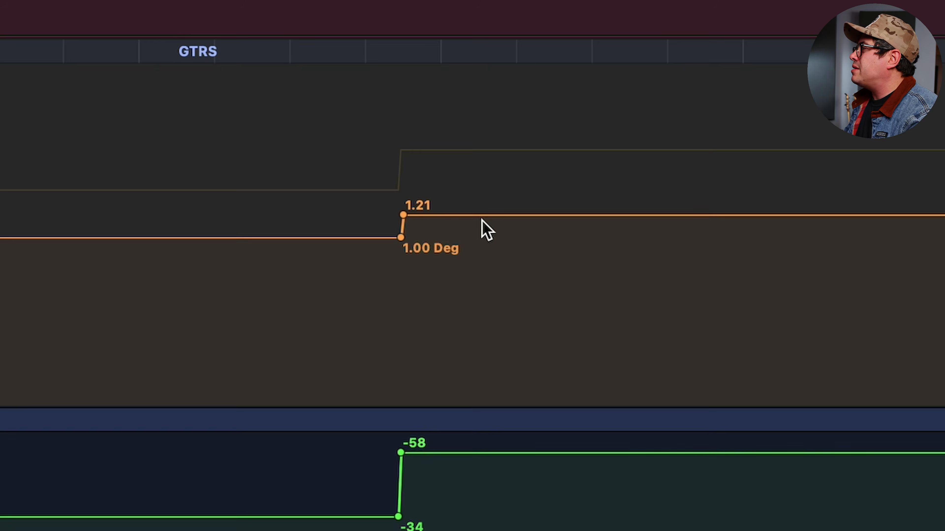
- Set the GTRS Width automation after the step to 1.30 and play through the transition
left_click_drag(481, 228, 480, 210)
left_click_drag(480, 209, 481, 209)
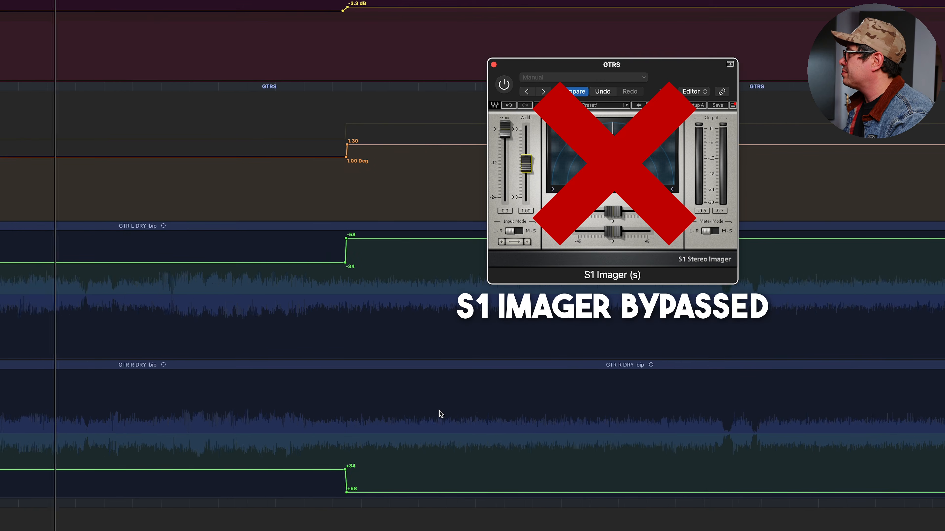
scroll(439, 411, "right", 3)
key("space")
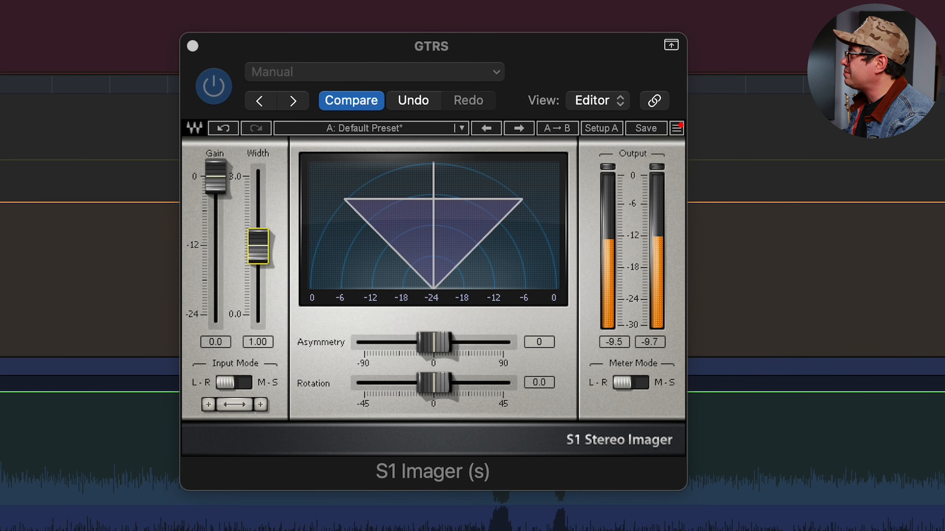
left_click_drag(258, 246, 258, 232)
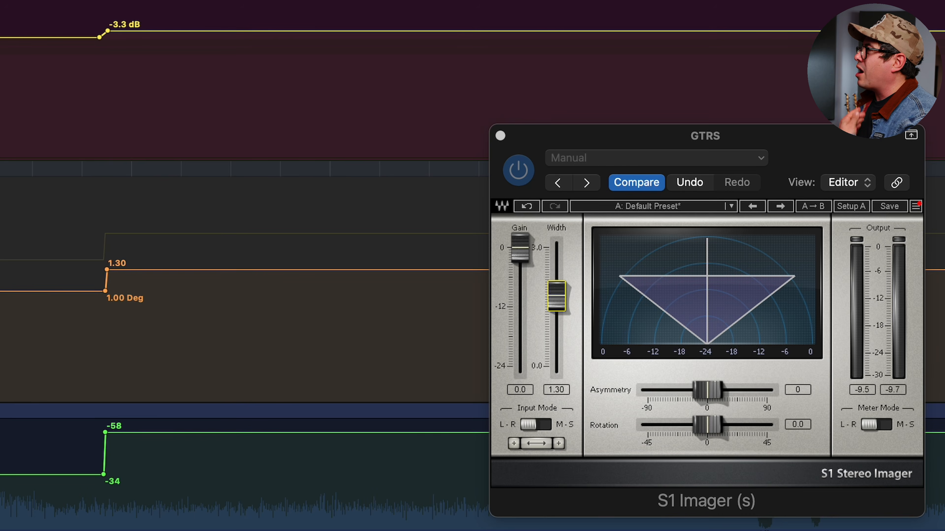
- Set the GTRS Width automation after the step to 1.16 and play the transition again
left_click_drag(180, 271, 176, 278)
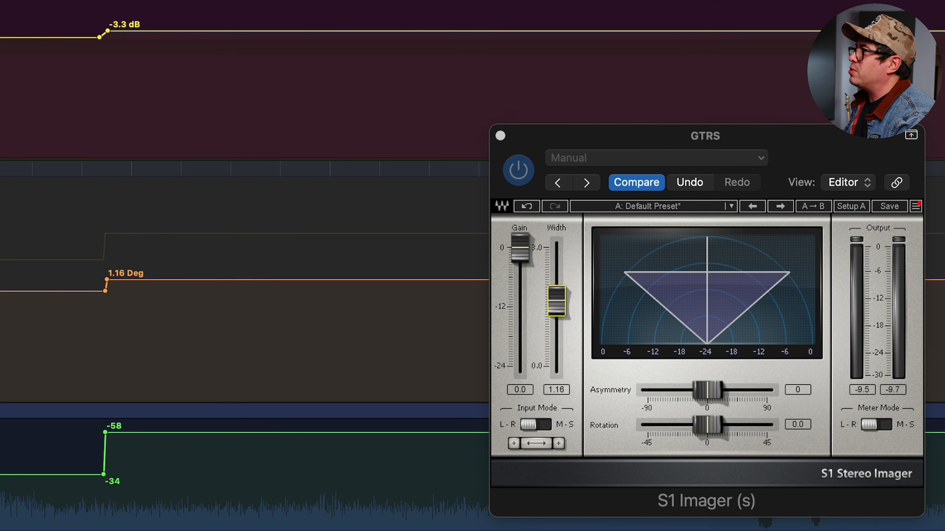
key("space")
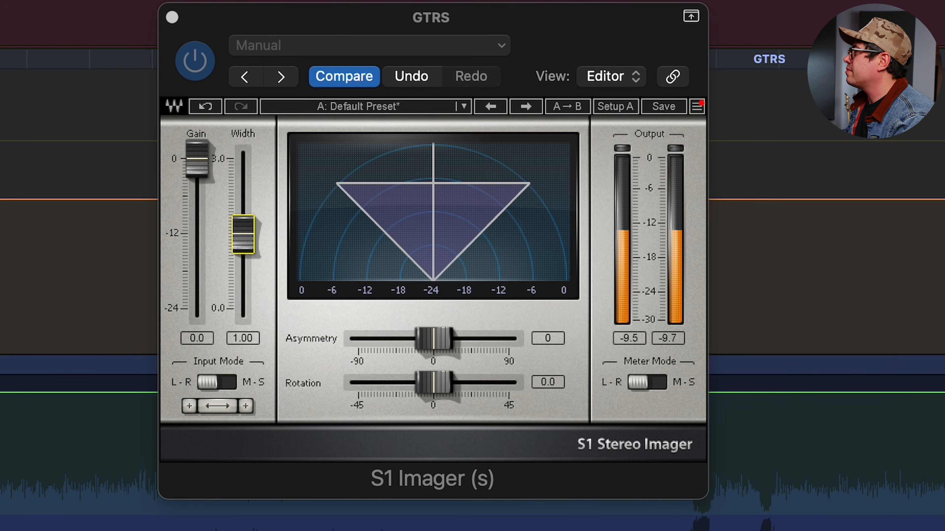